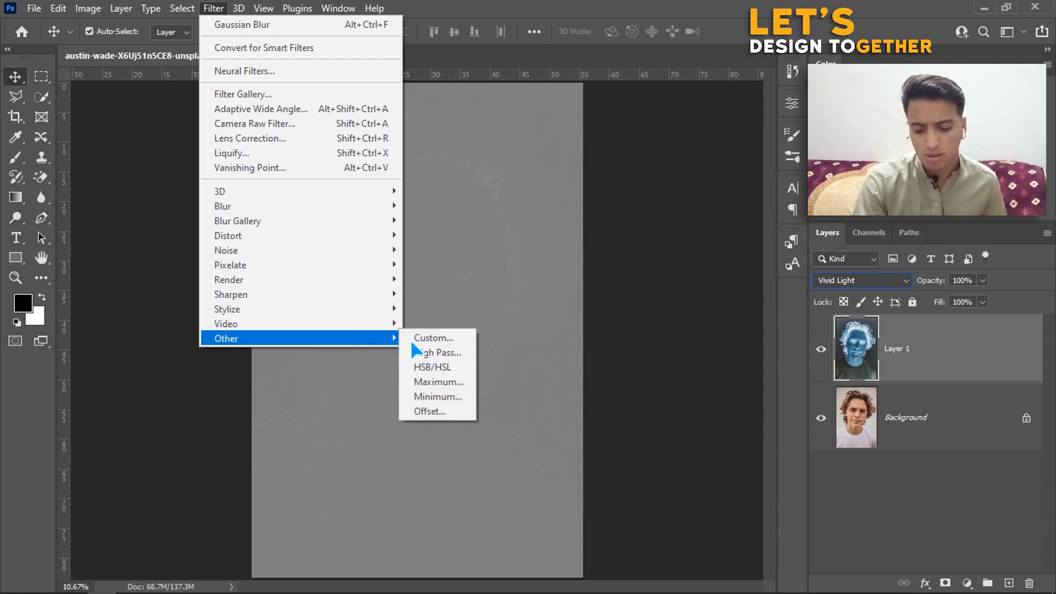
Step: Apply a High Pass filter with a 20-pixel radius and a Gaussian Blur with a 4-pixel radius to Layer 1
{"action": "left_click", "coordinate": [431, 352]}
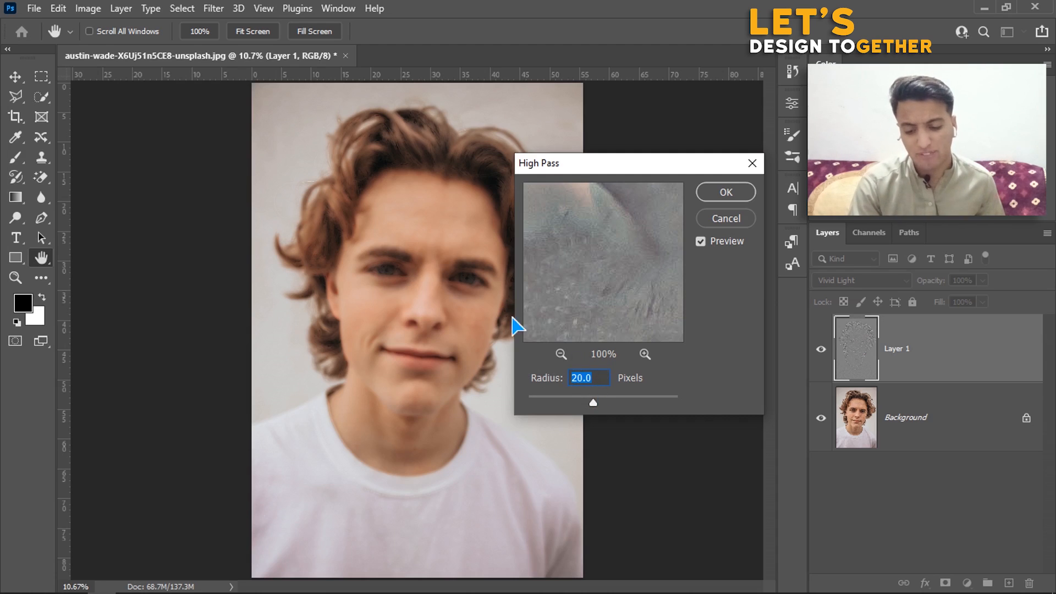
{"action": "left_click", "coordinate": [744, 193]}
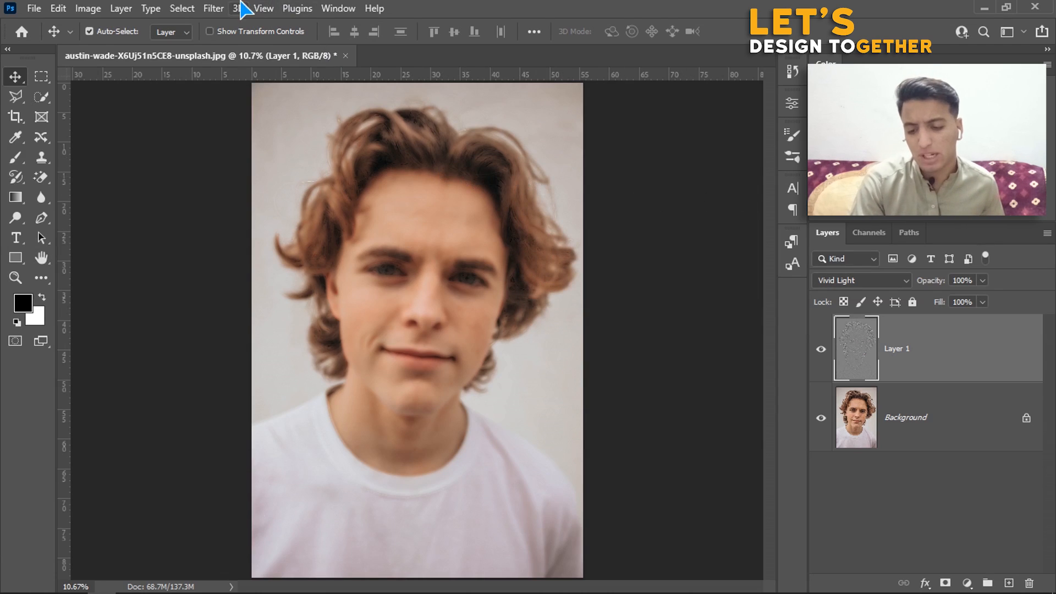
{"action": "left_click", "coordinate": [216, 9]}
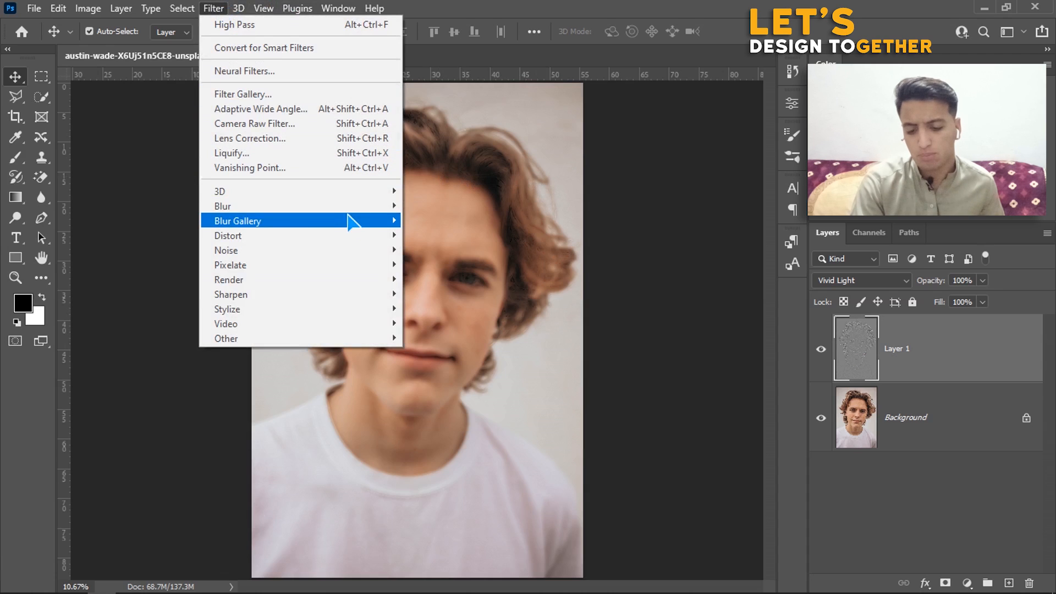
{"action": "mouse_move", "coordinate": [366, 212]}
{"action": "left_click", "coordinate": [439, 265]}
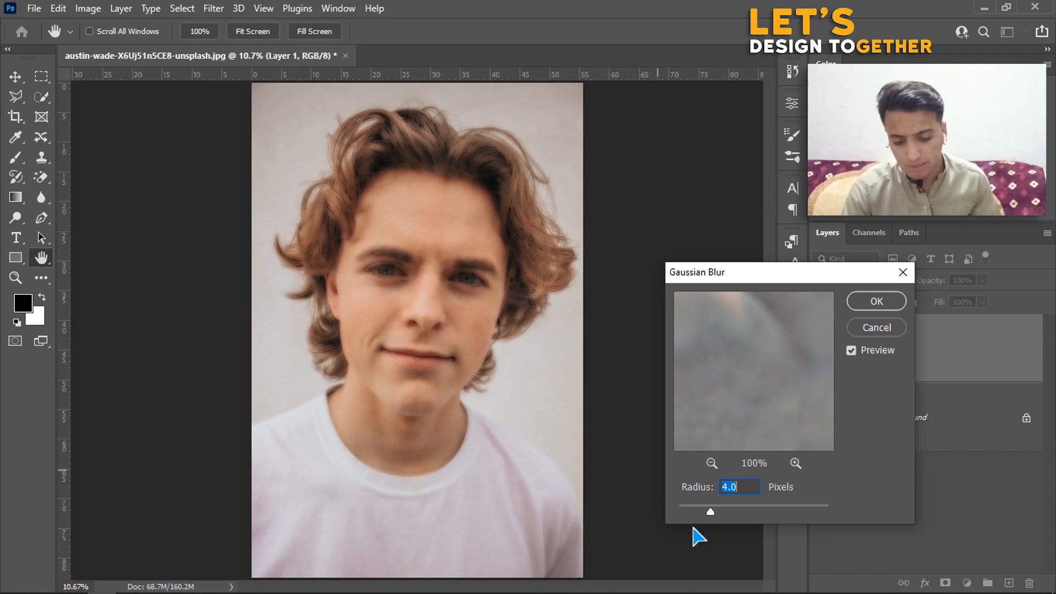
{"action": "left_click", "coordinate": [625, 440], "text": "ctrl"}
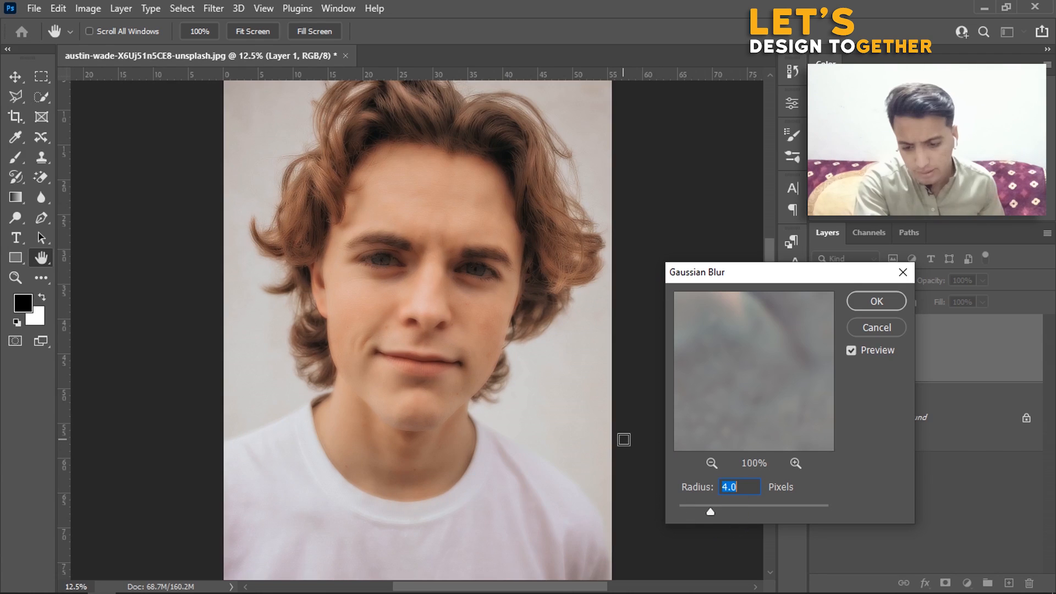
{"action": "left_click", "coordinate": [624, 440], "text": "ctrl"}
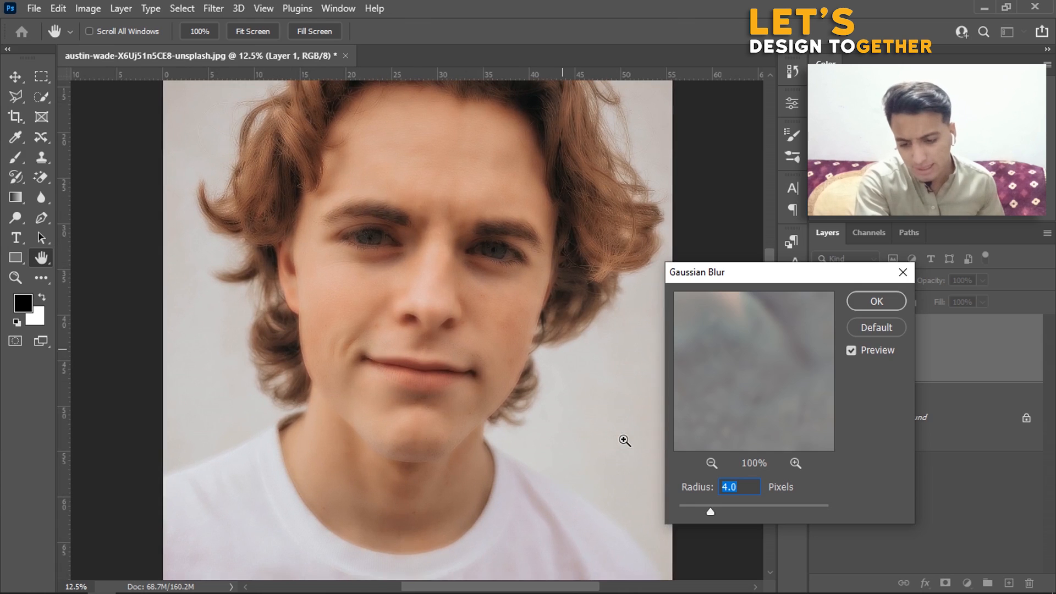
{"action": "key", "text": "ctrl+plus"}
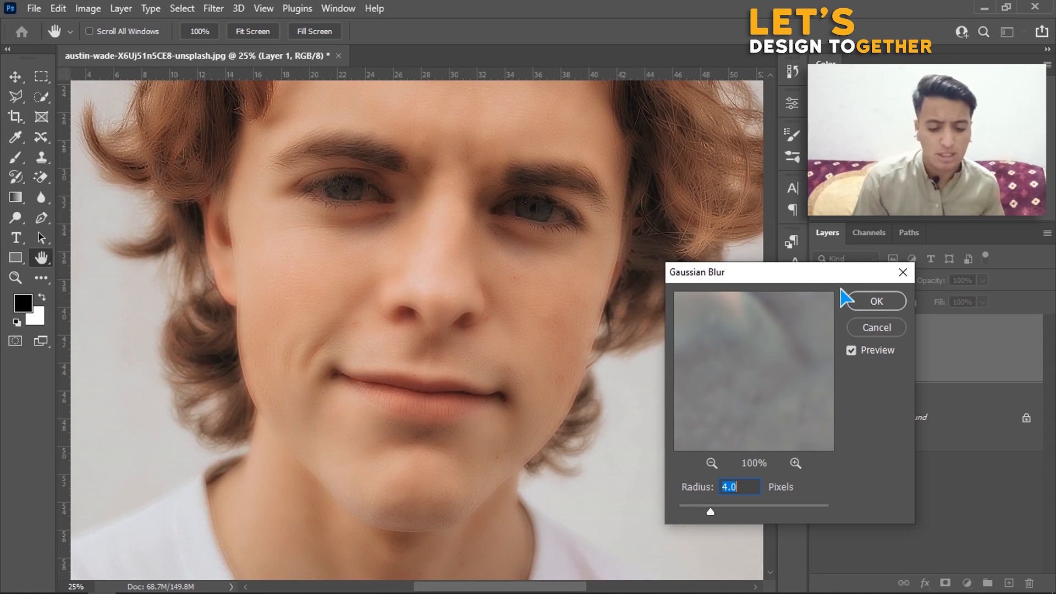
{"action": "left_click", "coordinate": [877, 301]}
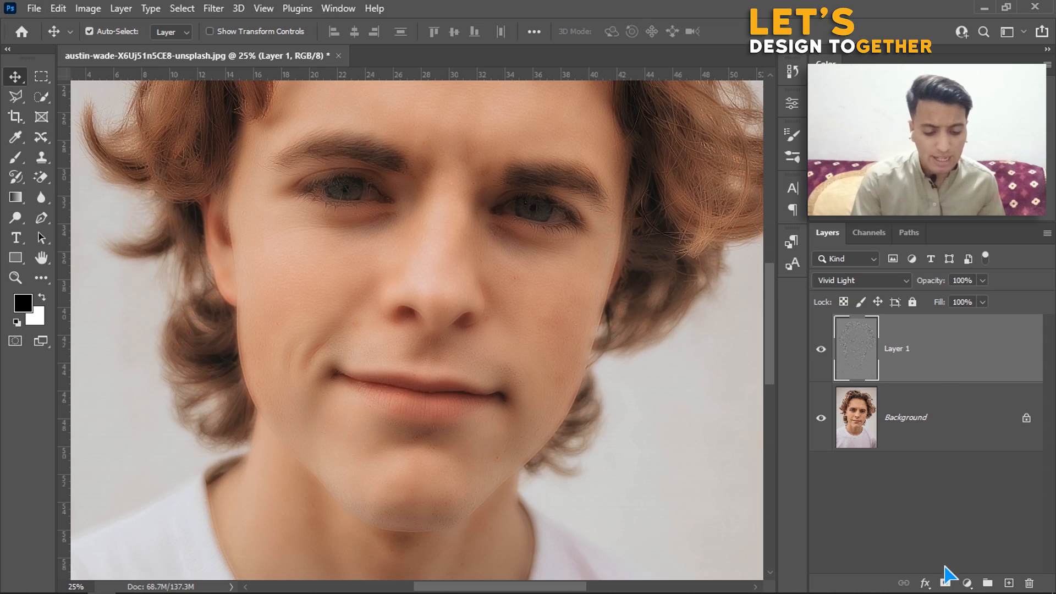
Step: Add a black mask to Layer 1 and ready the Brush tool with a white, soft 300 px brush at 0% hardness
{"action": "left_click", "coordinate": [946, 583], "text": "alt"}
{"action": "key", "text": "x"}
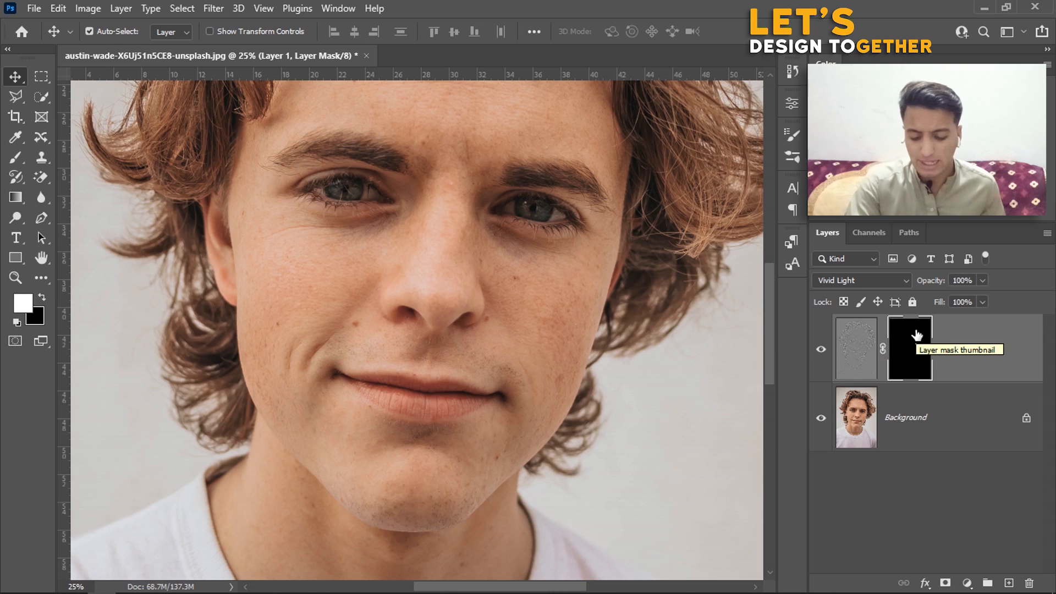
{"action": "left_click", "coordinate": [24, 160]}
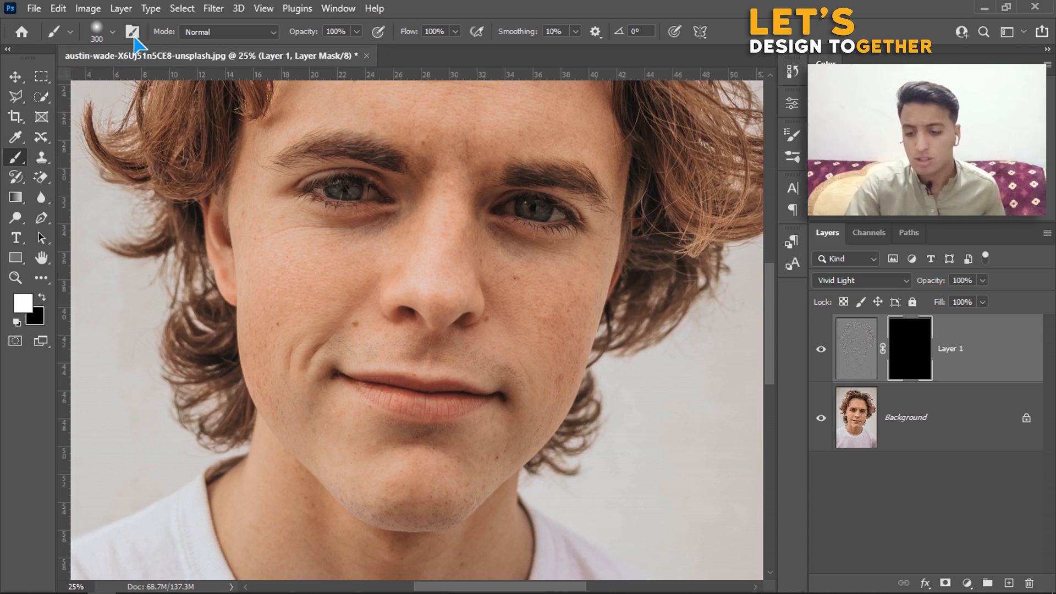
{"action": "left_click", "coordinate": [112, 31]}
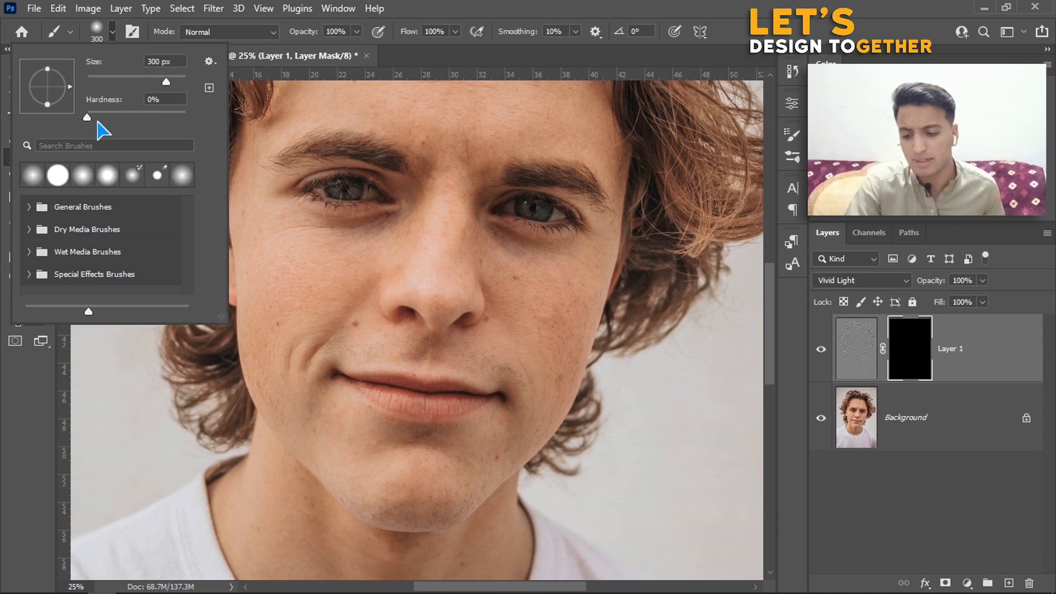
{"action": "left_click", "coordinate": [434, 6]}
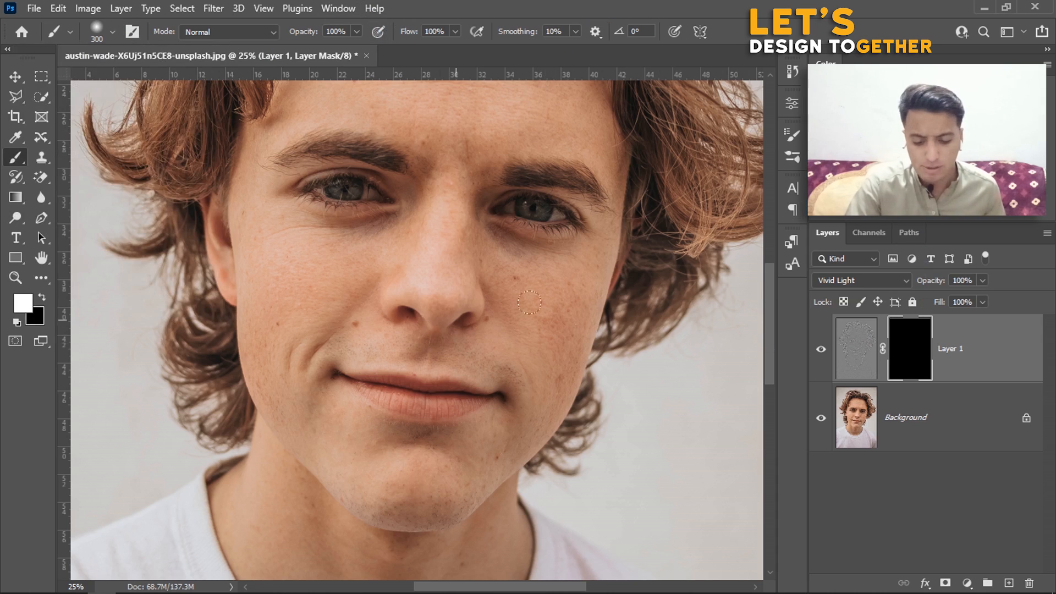
Step: Paint white on Layer 1's mask over the cheek on the photo's left side, down past the mouth corner
{"action": "key", "text": "ctrl+plus"}
{"action": "key", "text": "ctrl+plus"}
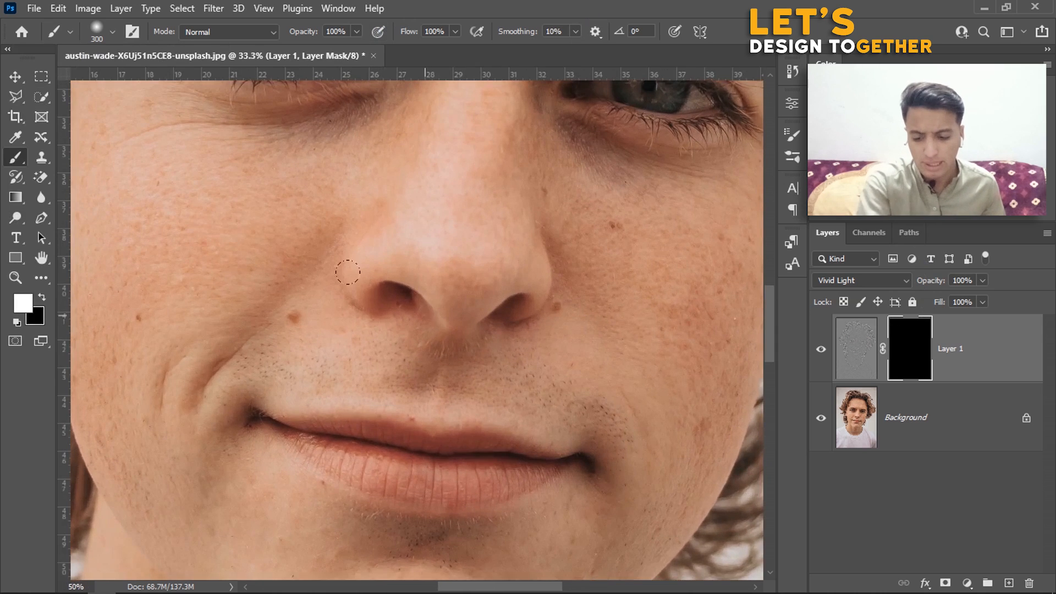
{"action": "mouse_move", "coordinate": [141, 182]}
{"action": "left_mouse_down"}
{"action": "mouse_move", "coordinate": [191, 441]}
{"action": "mouse_move", "coordinate": [248, 484]}
{"action": "mouse_move", "coordinate": [76, 381]}
{"action": "mouse_move", "coordinate": [145, 474]}
{"action": "left_mouse_up"}
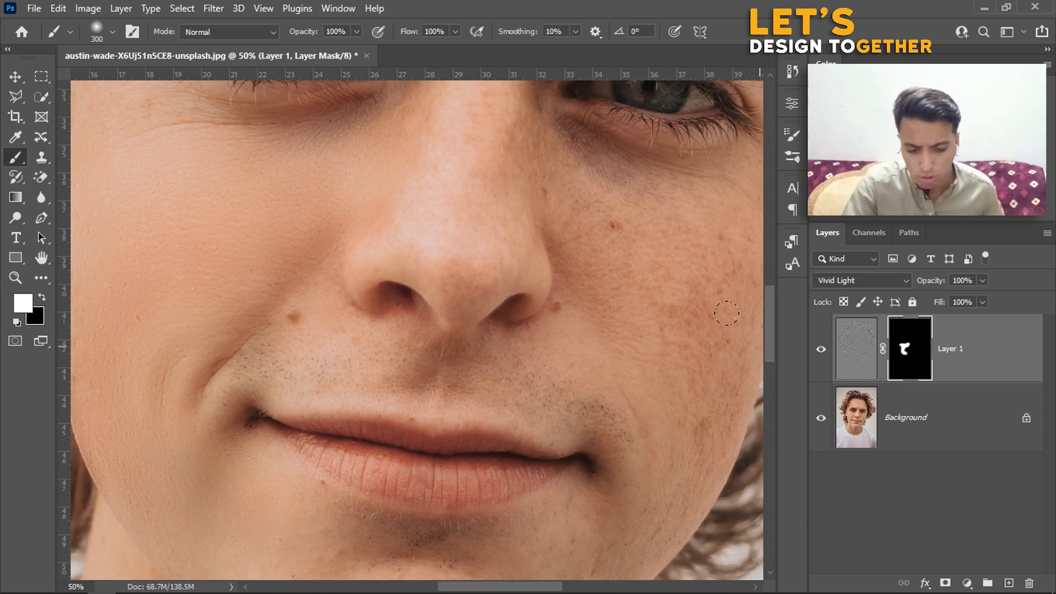
Step: Paint white on the mask over the whole forehead, from the hairline to the eyebrows and the temple on the photo's right side
{"action": "left_click_drag", "start_coordinate": [774, 349], "coordinate": [773, 281]}
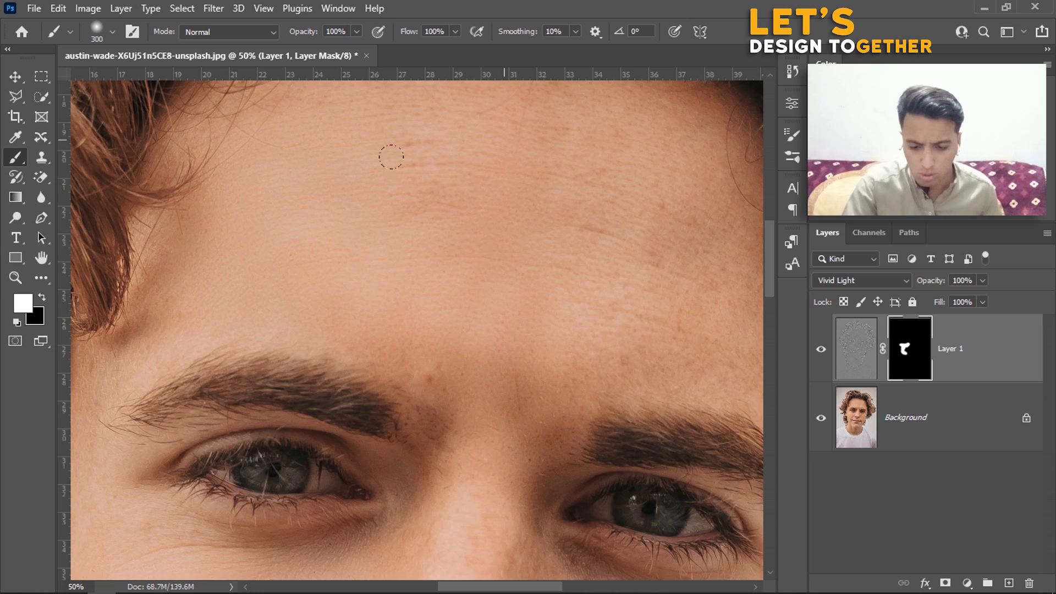
{"action": "left_click_drag", "start_coordinate": [475, 119], "coordinate": [525, 174]}
{"action": "left_click_drag", "start_coordinate": [772, 261], "coordinate": [772, 247]}
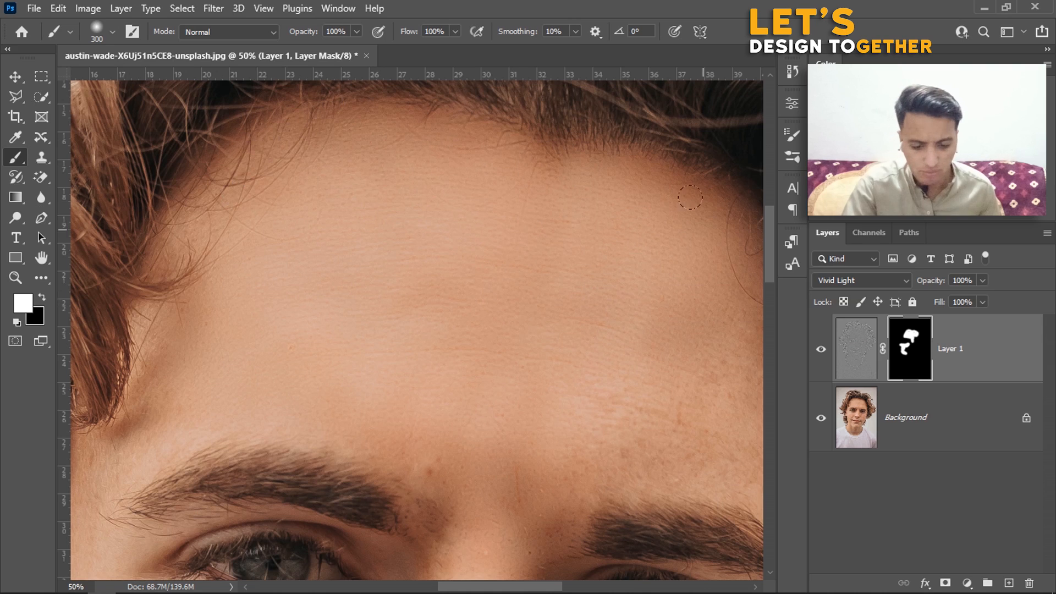
{"action": "left_click_drag", "start_coordinate": [768, 243], "coordinate": [768, 272]}
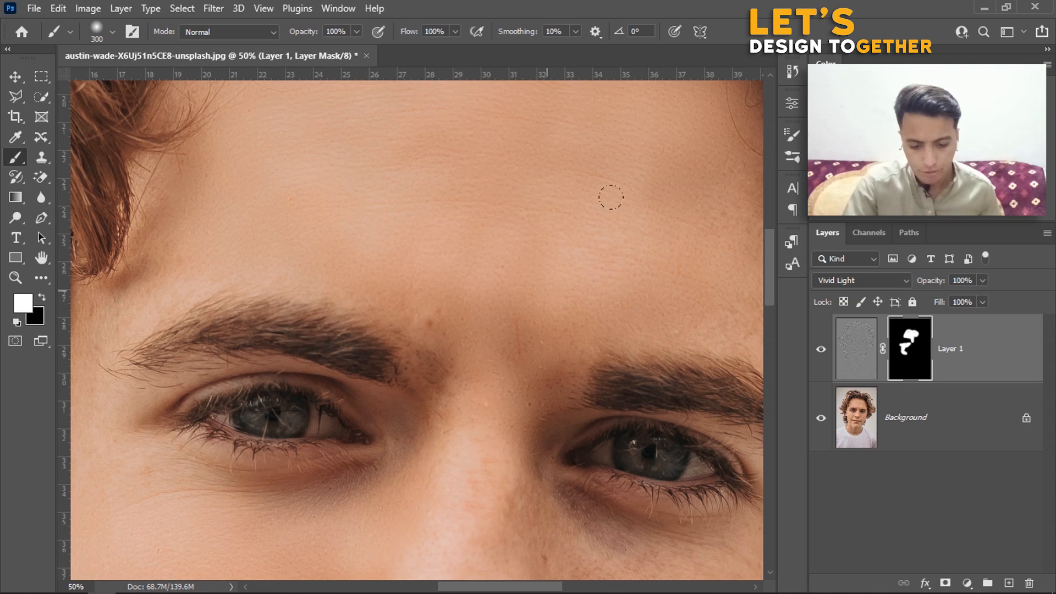
{"action": "left_click_drag", "start_coordinate": [517, 587], "coordinate": [549, 587]}
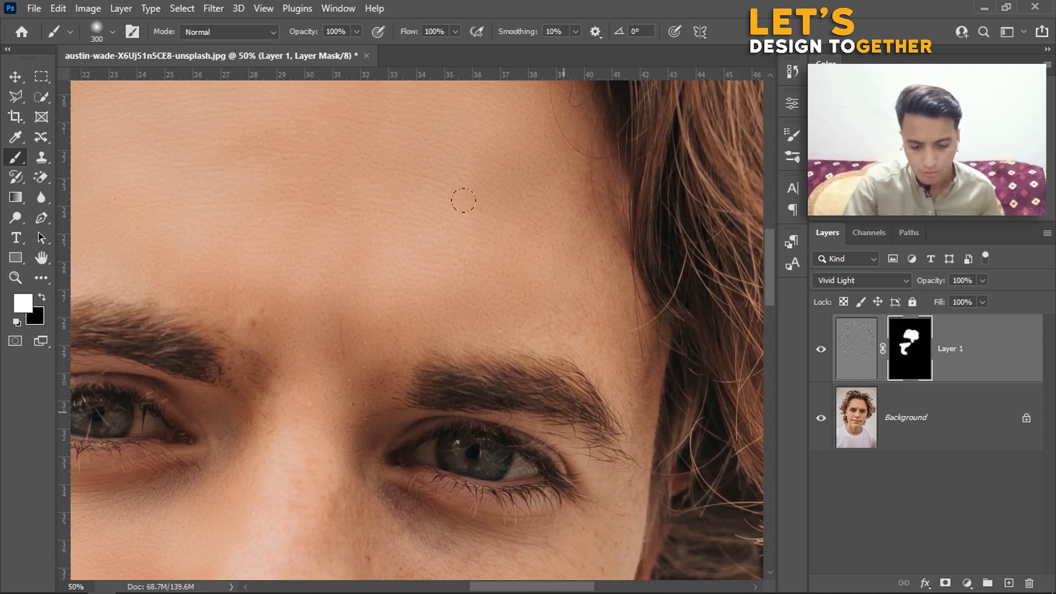
{"action": "mouse_move", "coordinate": [595, 338]}
{"action": "left_mouse_down"}
{"action": "mouse_move", "coordinate": [632, 426]}
{"action": "mouse_move", "coordinate": [613, 550]}
{"action": "left_mouse_up"}
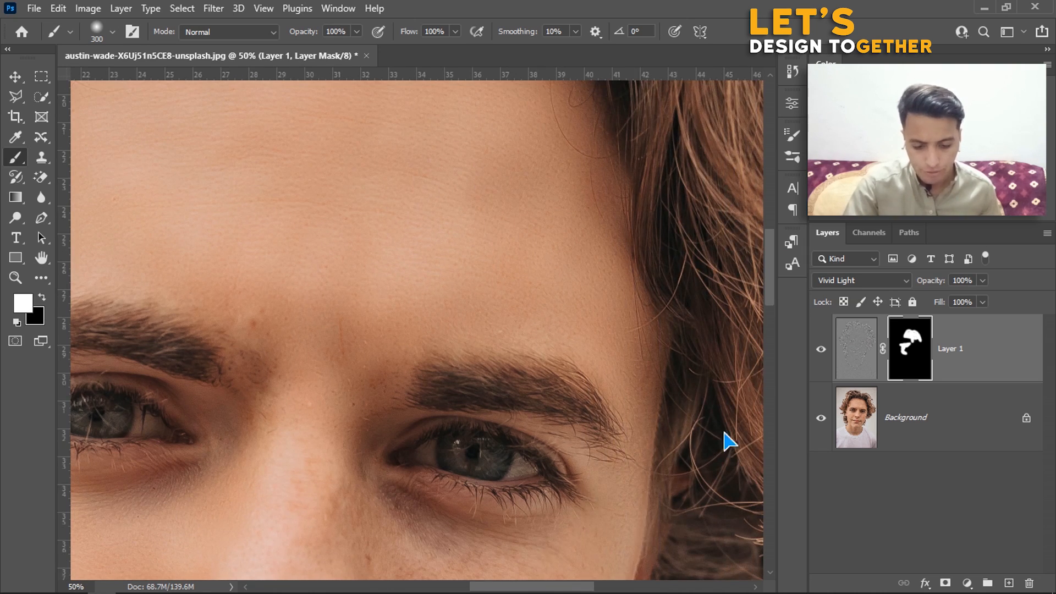
Step: Paint white on the mask over the cheek on the photo's right side and along the nose
{"action": "left_click_drag", "start_coordinate": [770, 257], "coordinate": [770, 297]}
{"action": "mouse_move", "coordinate": [465, 292]}
{"action": "left_mouse_down"}
{"action": "mouse_move", "coordinate": [396, 311]}
{"action": "mouse_move", "coordinate": [523, 380]}
{"action": "mouse_move", "coordinate": [498, 448]}
{"action": "mouse_move", "coordinate": [515, 476]}
{"action": "left_mouse_up"}
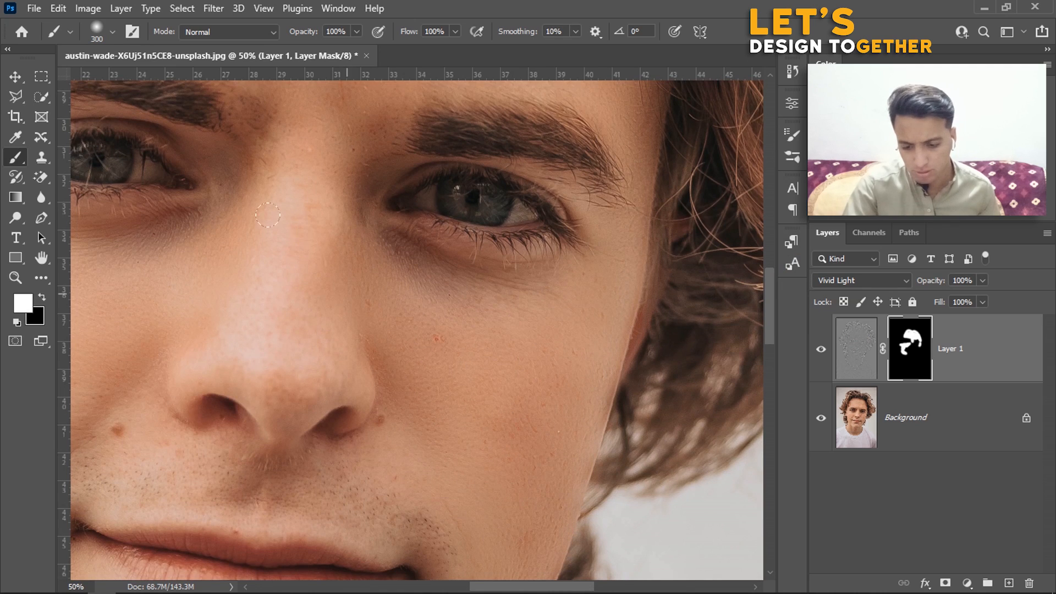
{"action": "left_click_drag", "start_coordinate": [263, 291], "coordinate": [256, 345]}
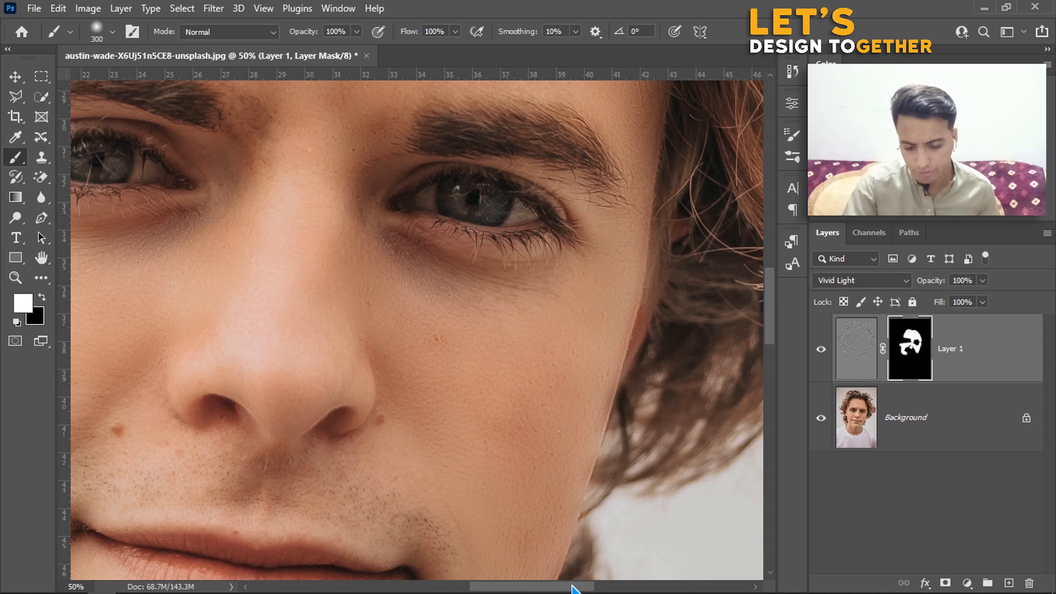
Step: Paint white on the mask over the outer cheek on the photo's left side, the chin and the jawline
{"action": "left_click_drag", "start_coordinate": [571, 586], "coordinate": [510, 589]}
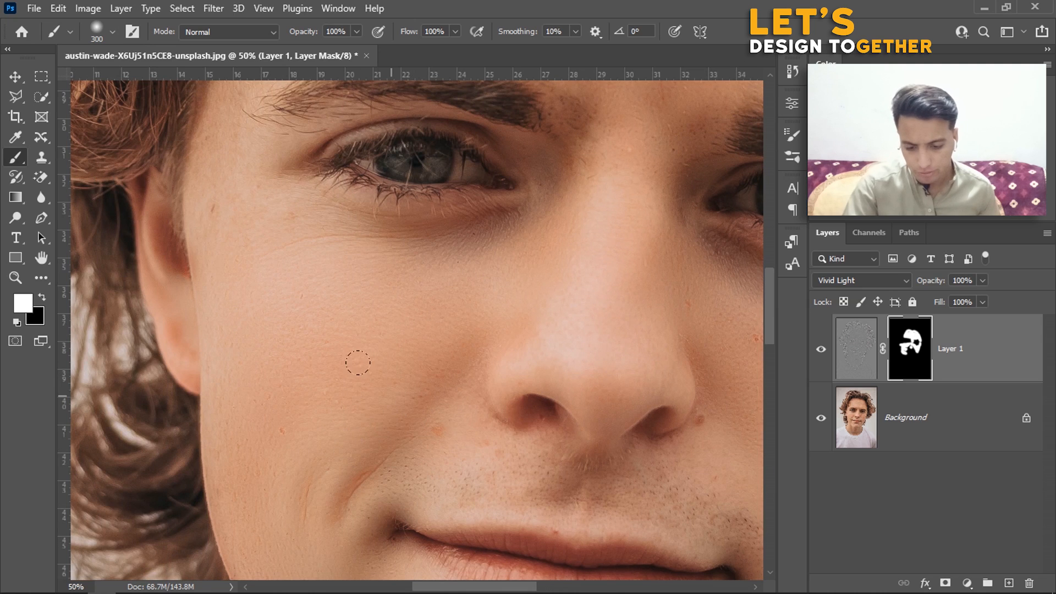
{"action": "left_click_drag", "start_coordinate": [769, 306], "coordinate": [763, 353]}
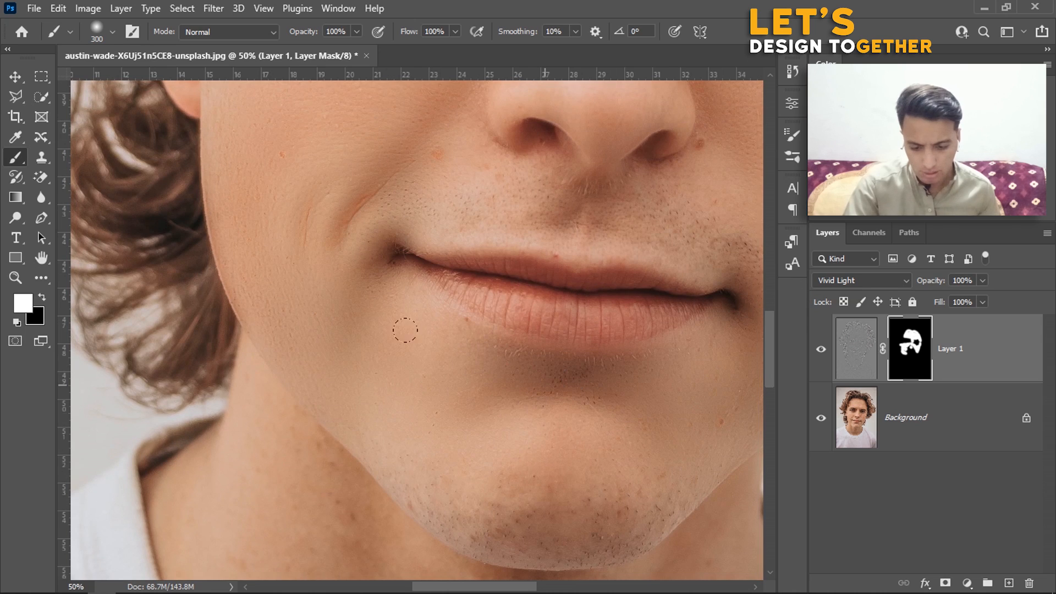
{"action": "left_click_drag", "start_coordinate": [605, 463], "coordinate": [596, 492]}
{"action": "mouse_move", "coordinate": [574, 564]}
{"action": "left_mouse_down"}
{"action": "mouse_move", "coordinate": [550, 528]}
{"action": "mouse_move", "coordinate": [453, 525]}
{"action": "left_mouse_up"}
{"action": "left_click_drag", "start_coordinate": [468, 585], "coordinate": [507, 558]}
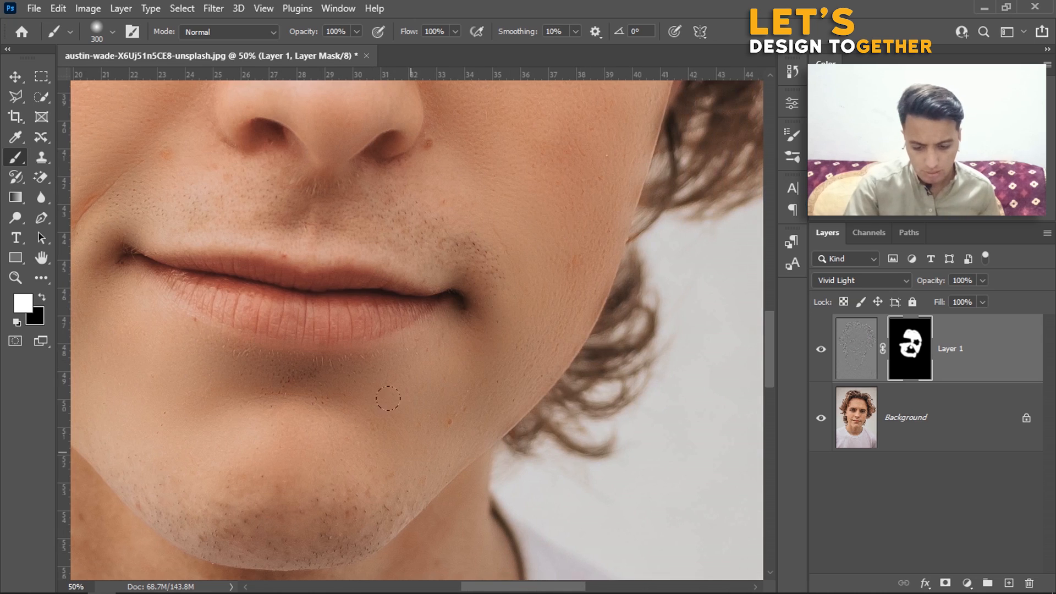
Step: Paint white on the mask over the neck, from the shirt collar up to beneath the jaw
{"action": "left_click_drag", "start_coordinate": [770, 348], "coordinate": [770, 395]}
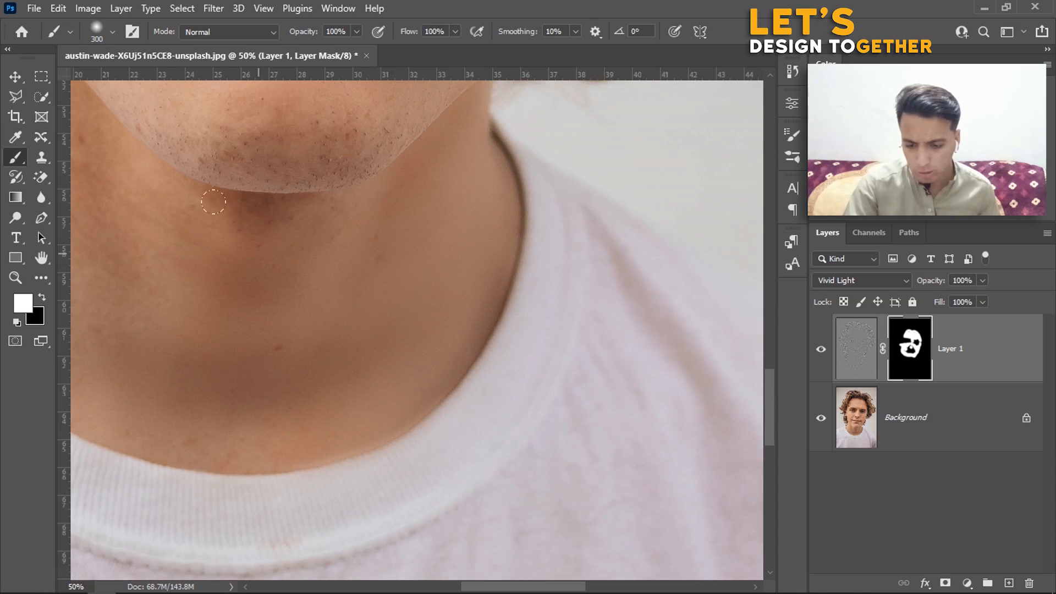
{"action": "left_click_drag", "start_coordinate": [502, 586], "coordinate": [443, 587]}
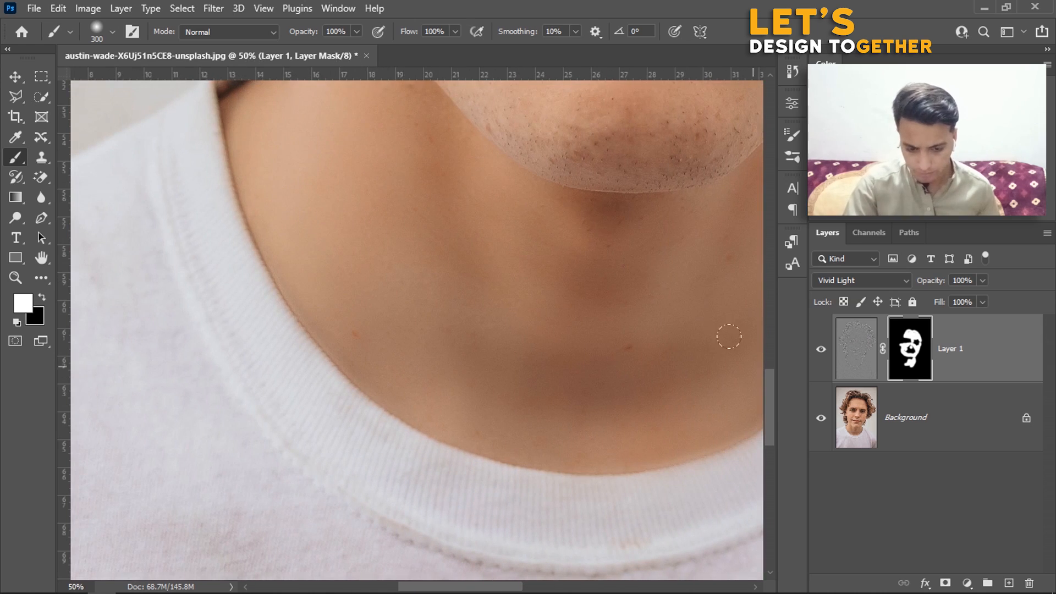
{"action": "left_click_drag", "start_coordinate": [775, 431], "coordinate": [771, 384]}
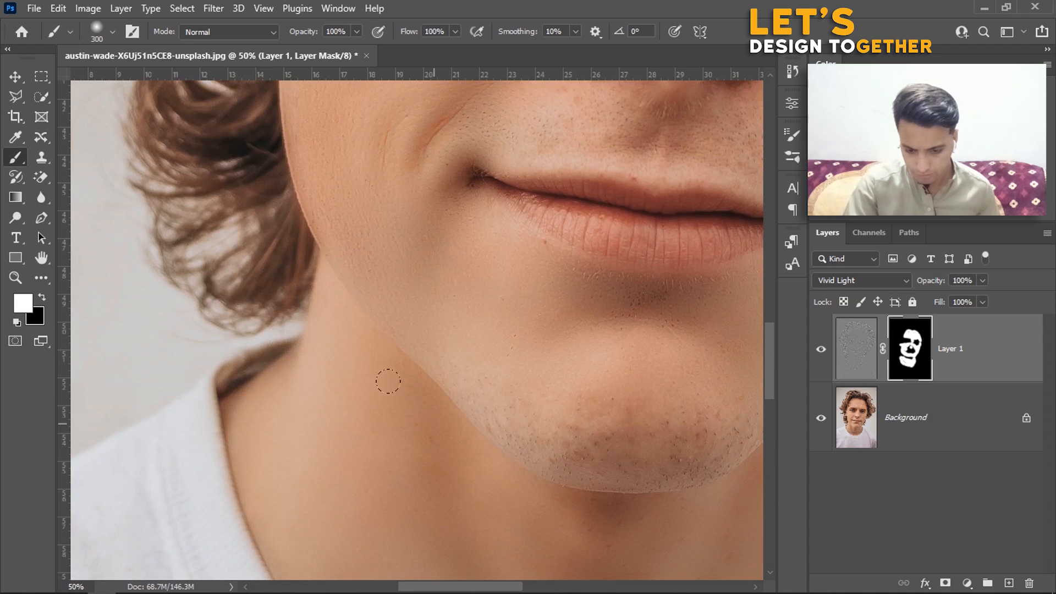
{"action": "scroll", "coordinate": [434, 424], "scroll_direction": "right", "scroll_amount": 8}
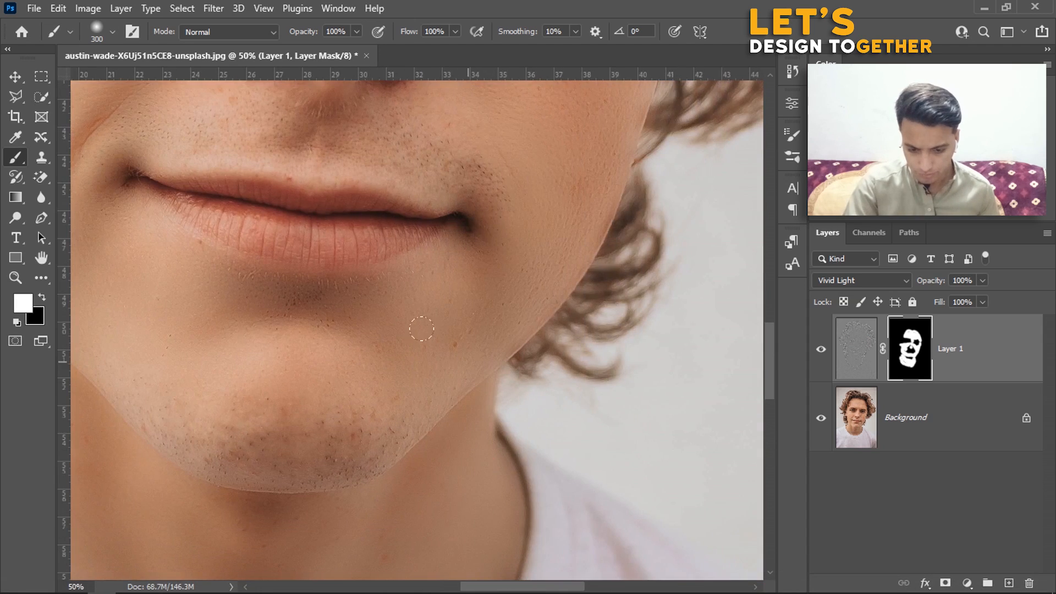
Step: Compare the face before and after smoothing by switching Layer 1's visibility off and on, overall and in close-up
{"action": "left_click_drag", "start_coordinate": [770, 360], "coordinate": [775, 314]}
{"action": "key", "text": "ctrl+minus"}
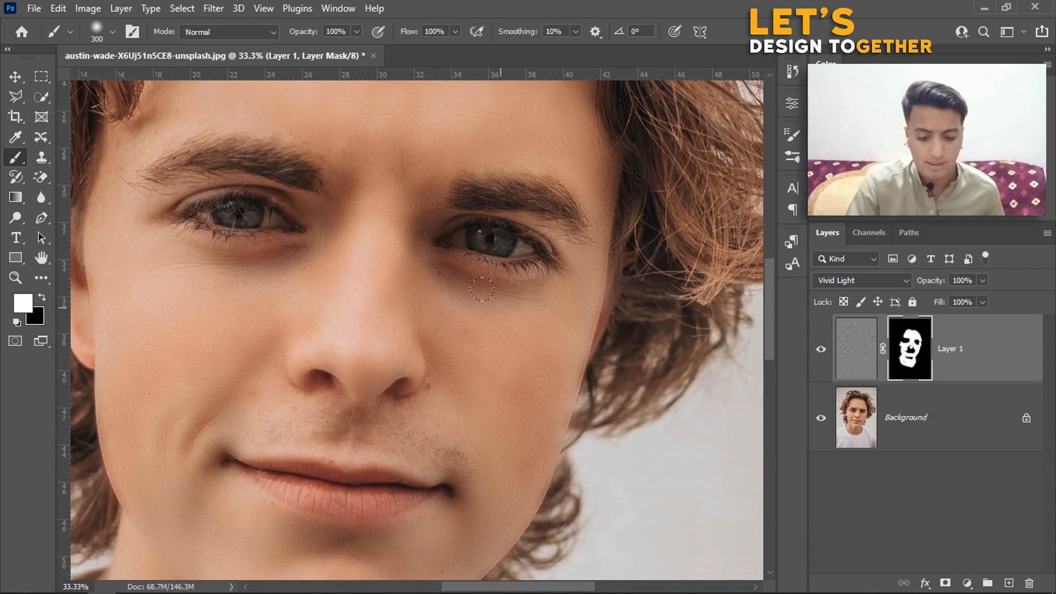
{"action": "left_click", "coordinate": [827, 349]}
{"action": "left_click", "coordinate": [827, 349]}
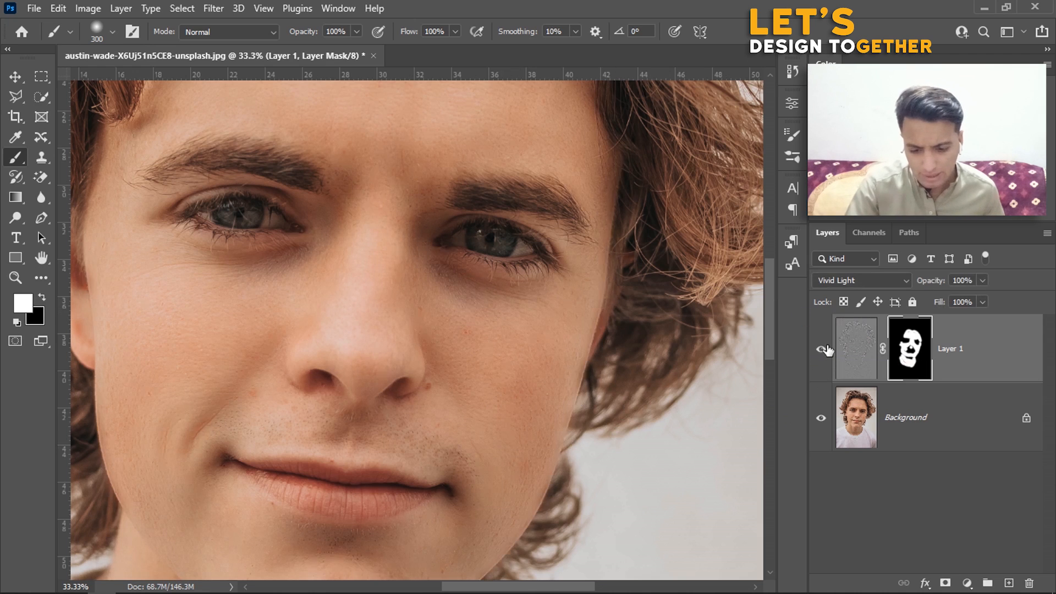
{"action": "key", "text": "ctrl+plus"}
{"action": "key", "text": "ctrl+plus"}
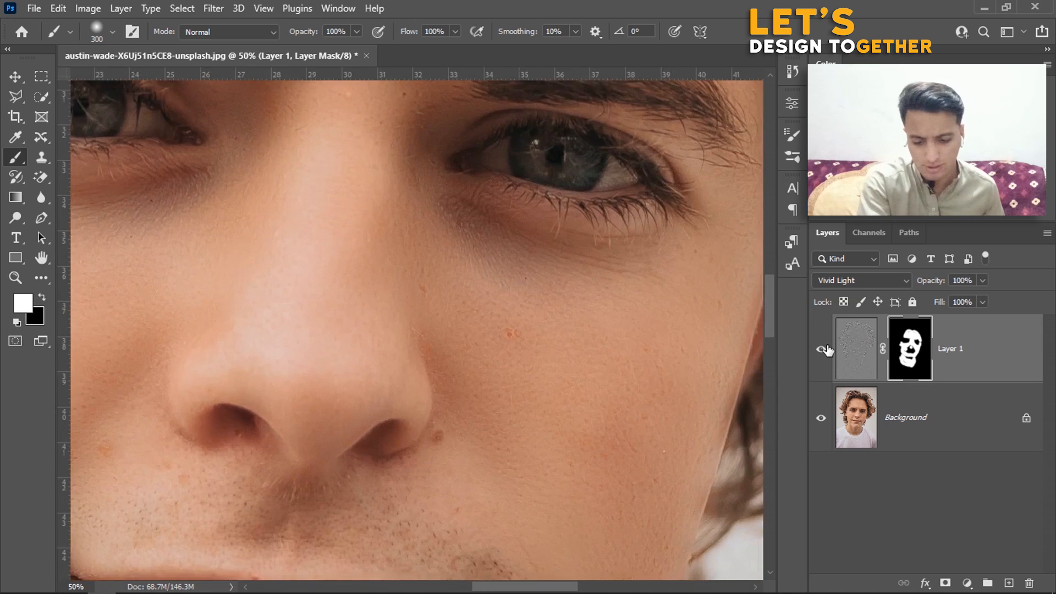
{"action": "left_click", "coordinate": [826, 349]}
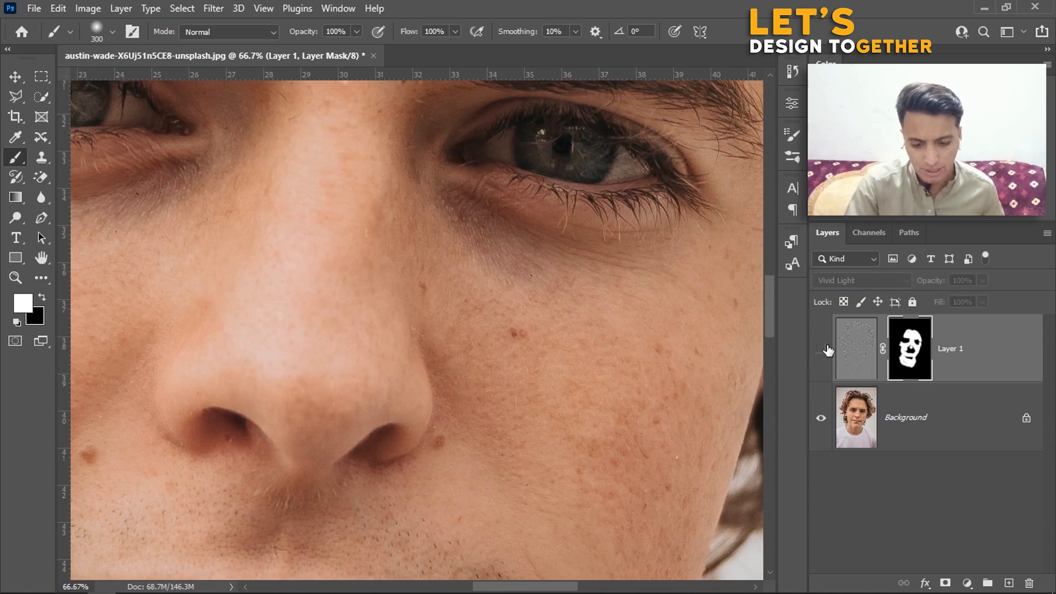
{"action": "left_click", "coordinate": [827, 349]}
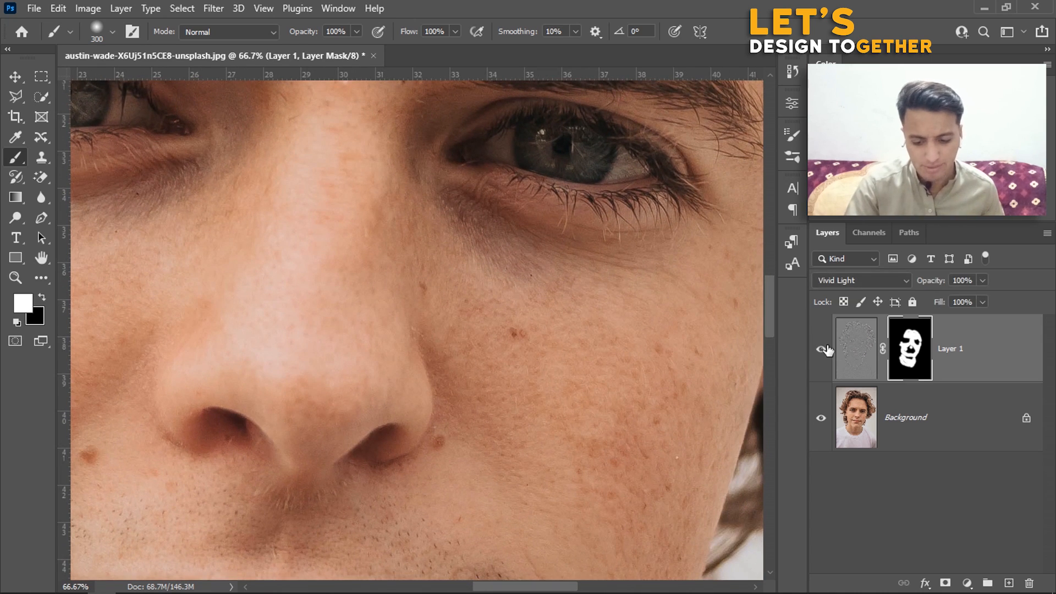